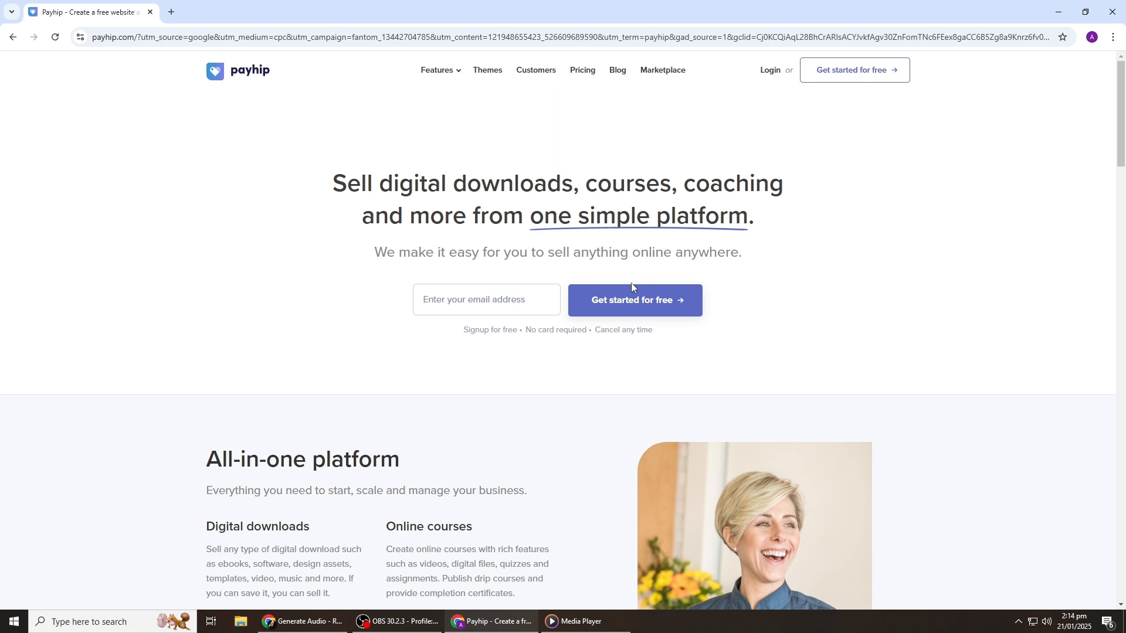
Step: Sign up for a free Payhip account with your first and last name, email and a generated strong password
click(846, 70)
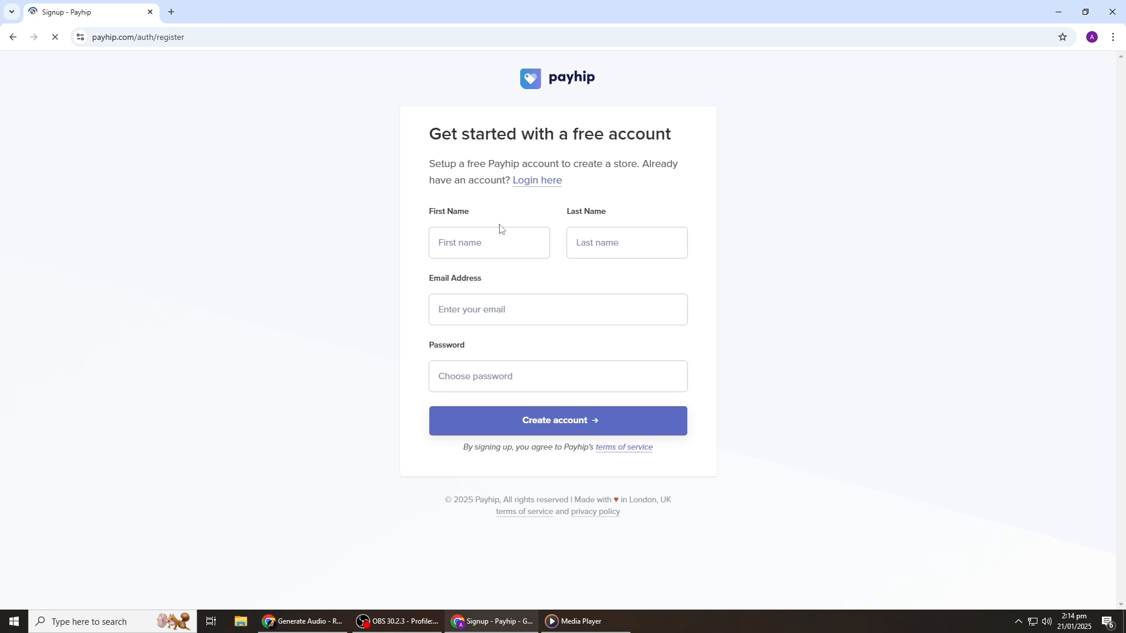
click(490, 241)
text(Test)
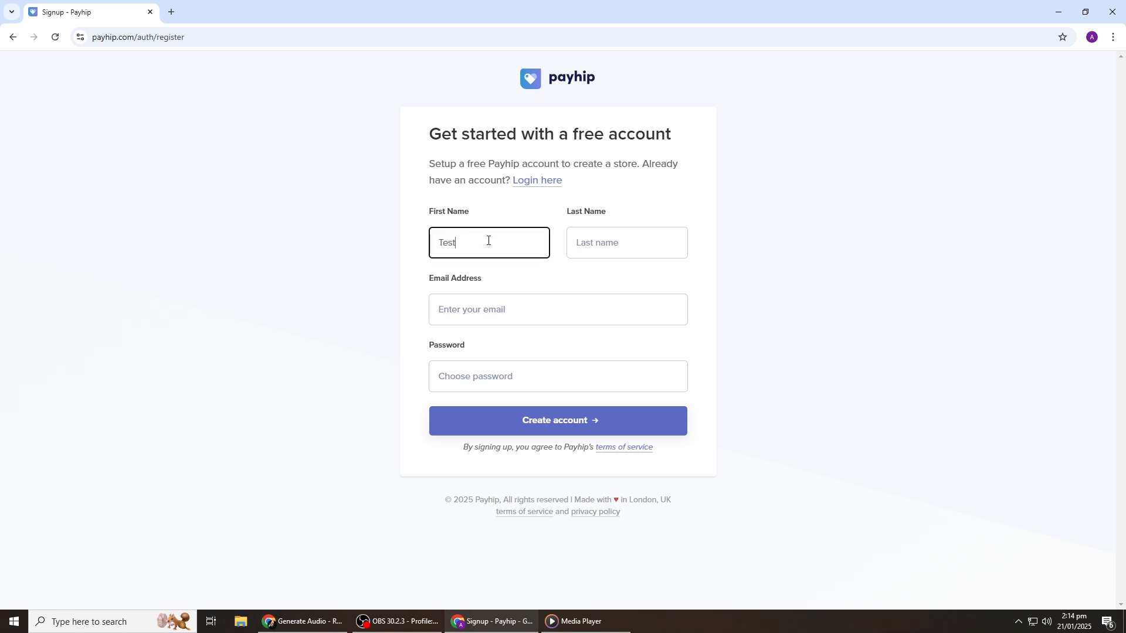
click(605, 245)
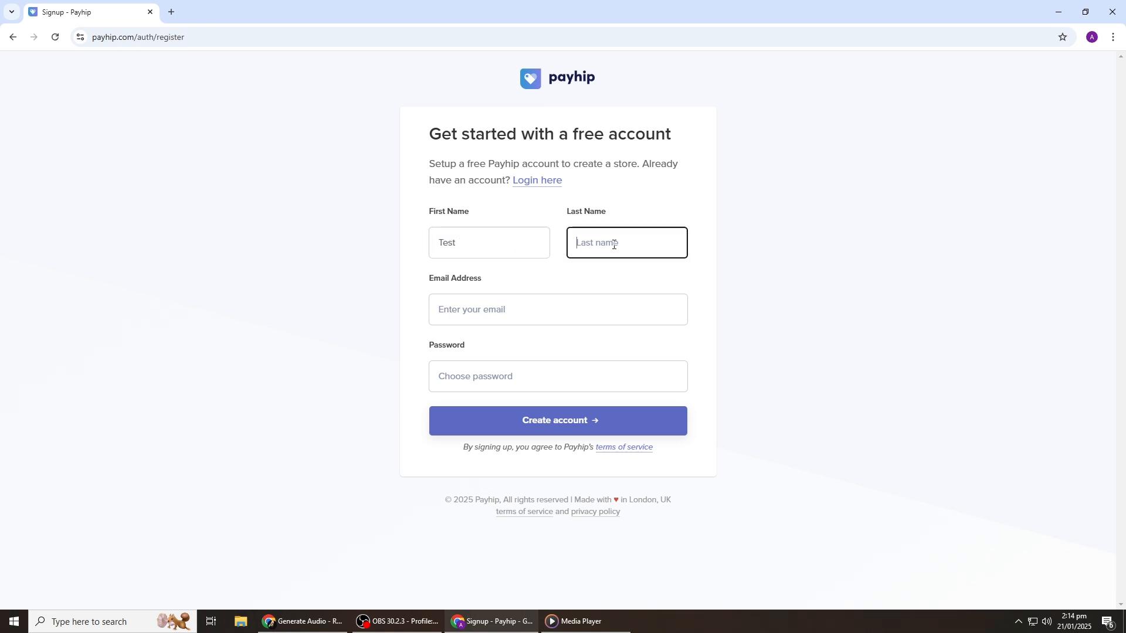
text(subject)
click(522, 300)
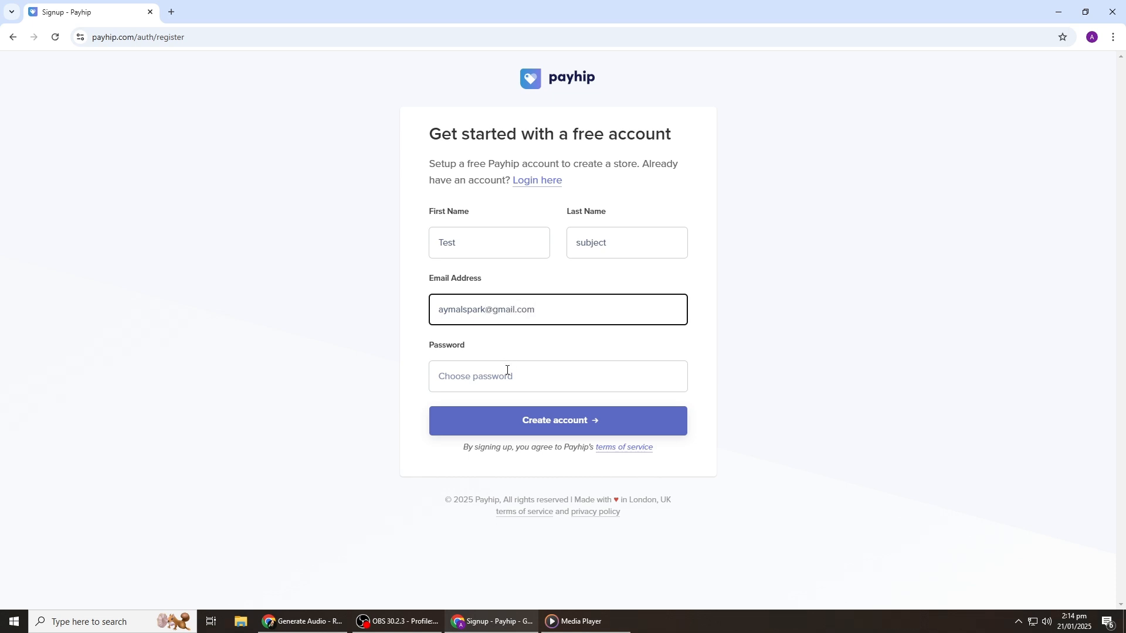
click(507, 370)
text(a)
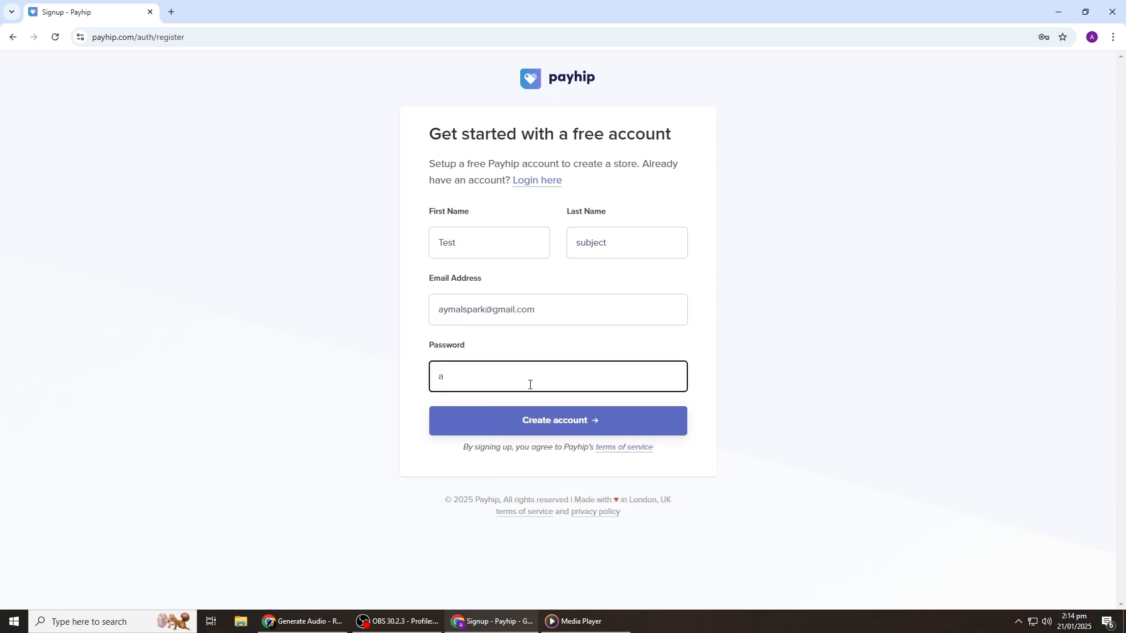
key(BackSpace)
click(688, 481)
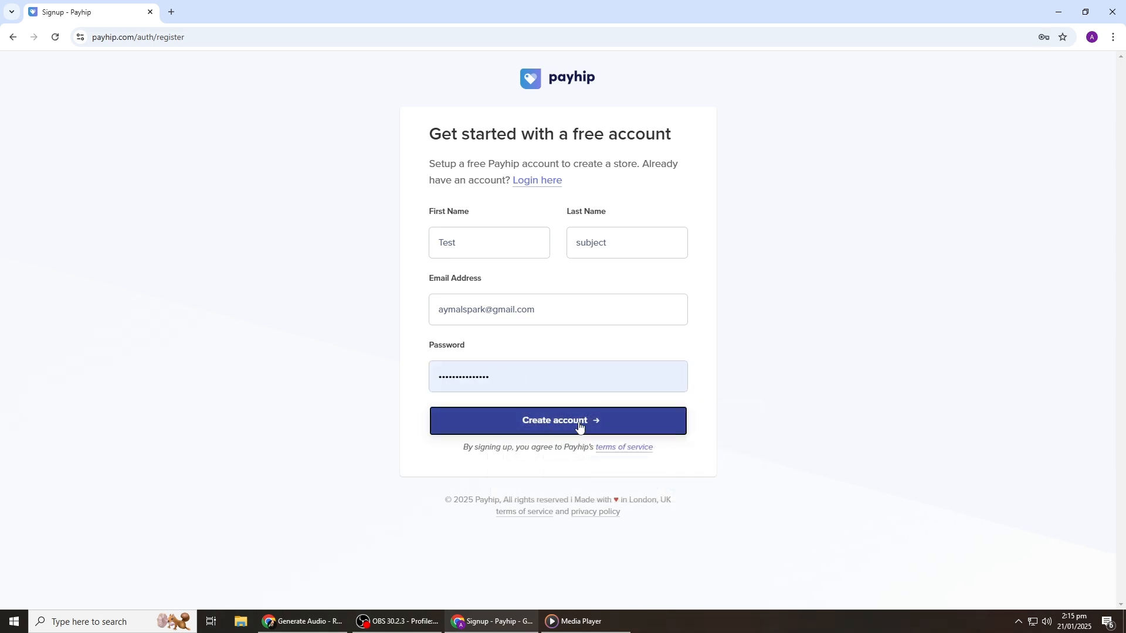
click(578, 426)
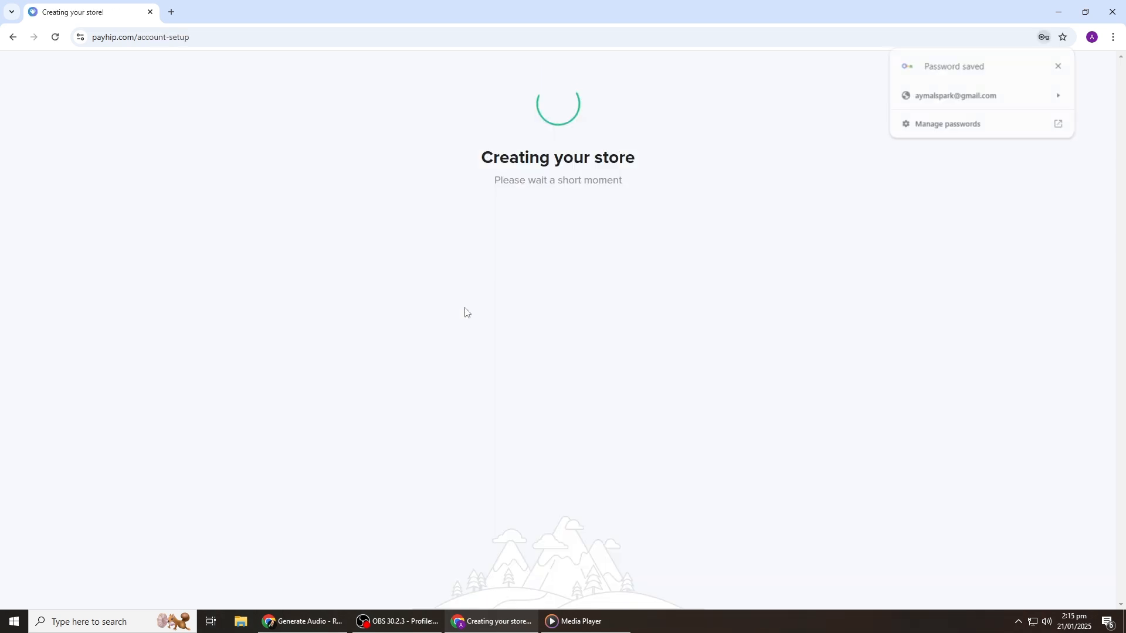
Step: Name the store 'Test store' and continue to the username step
click(1059, 67)
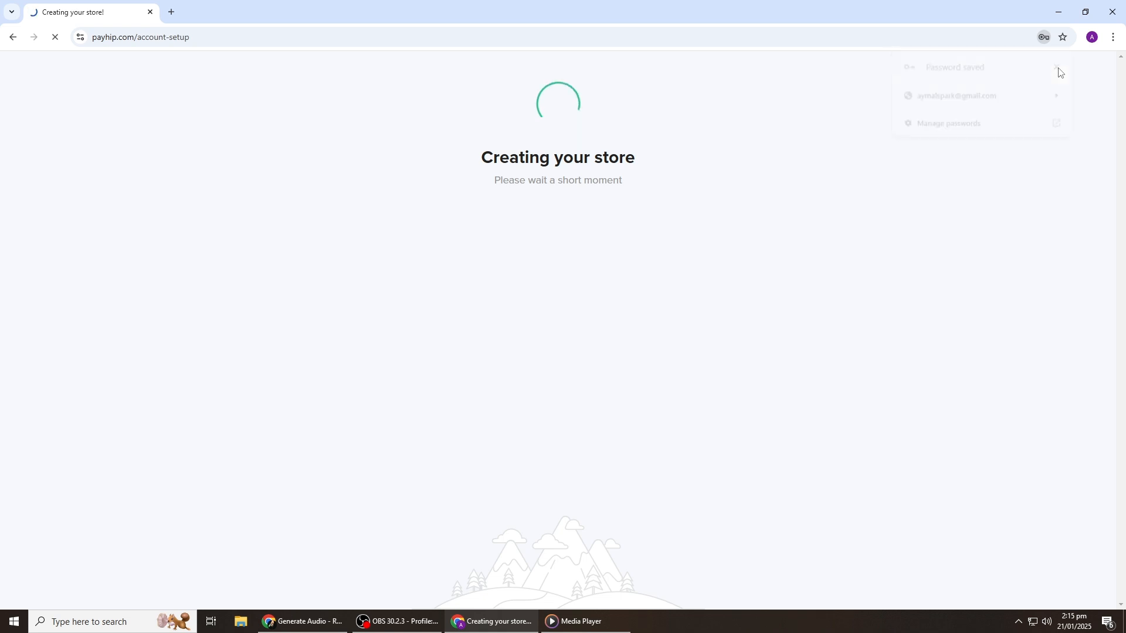
click(480, 176)
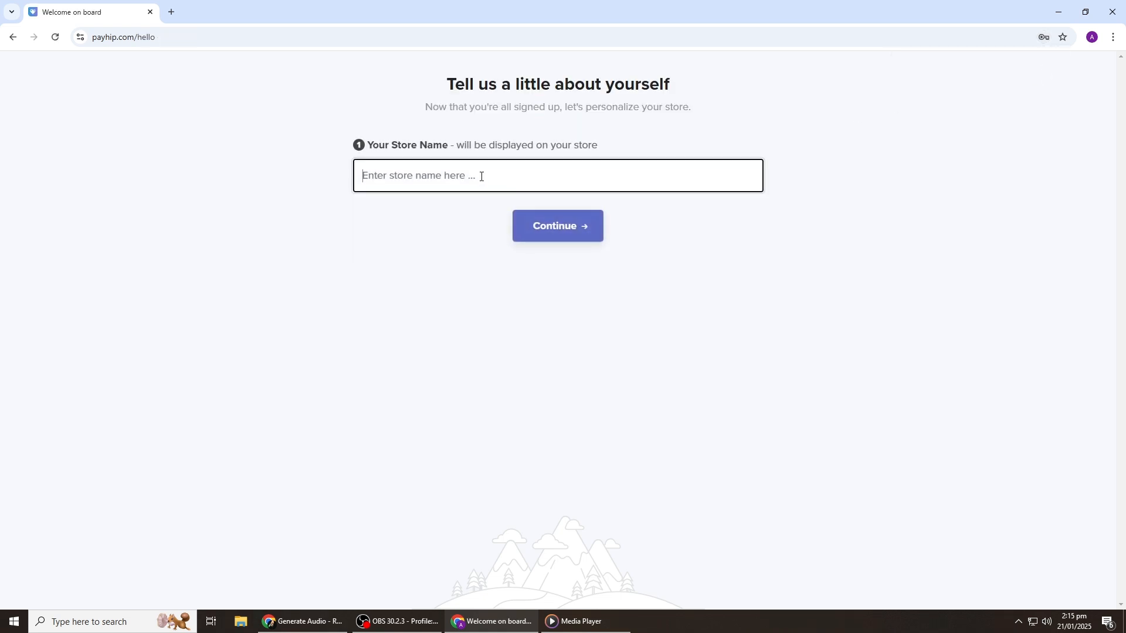
text(Test store)
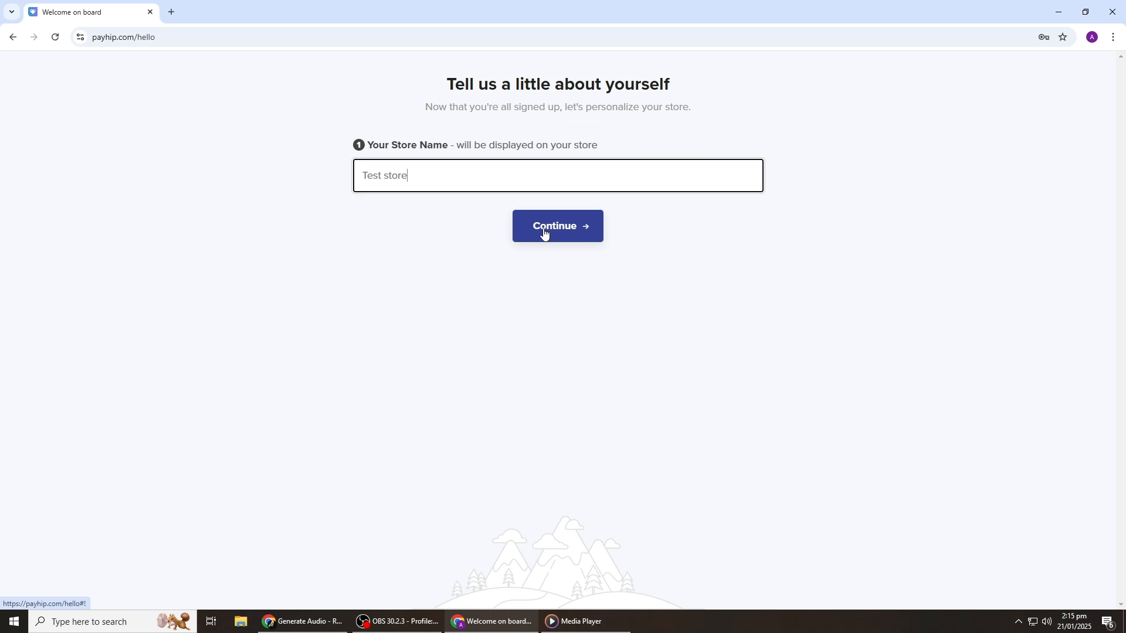
click(544, 233)
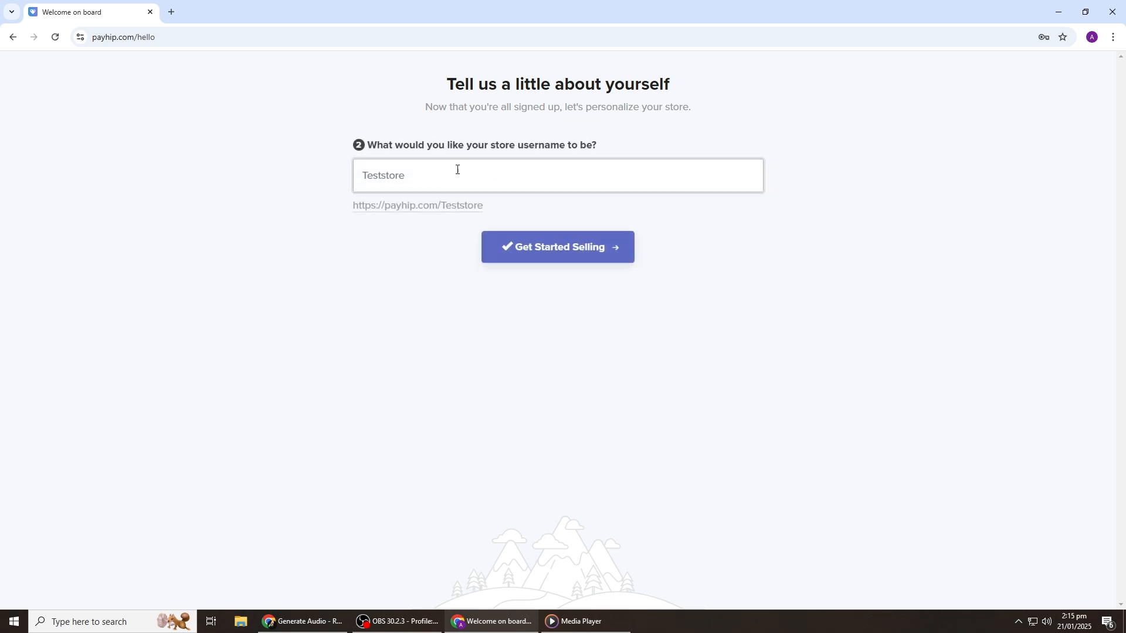
Step: Accept the username Teststore, then add a first product to reach the six product-type choices
click(510, 247)
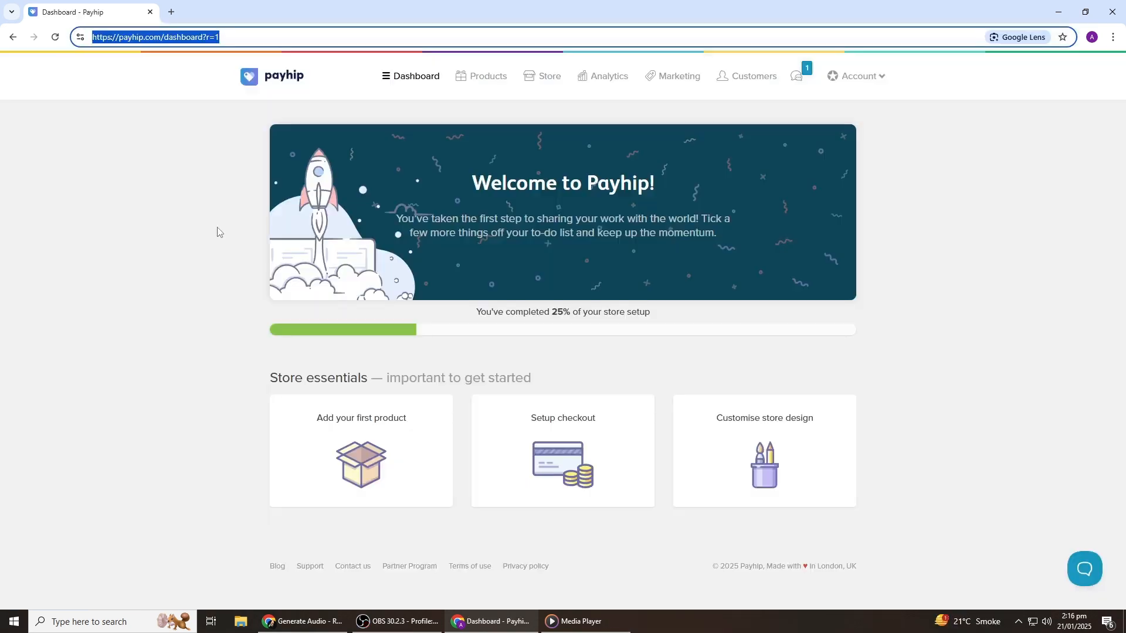
click(211, 230)
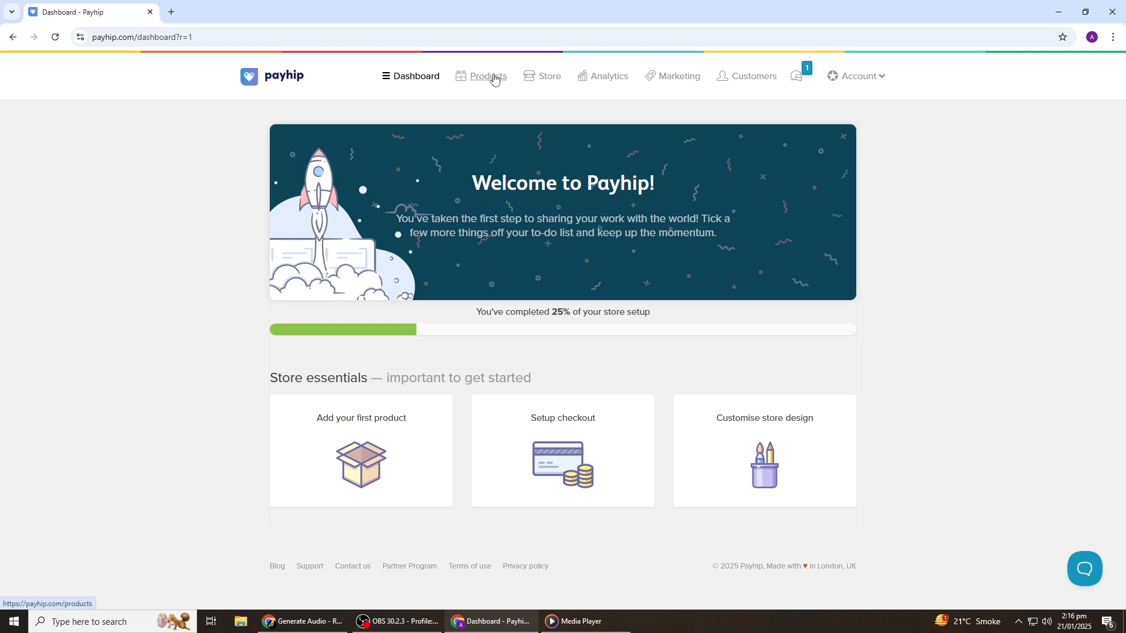
click(360, 422)
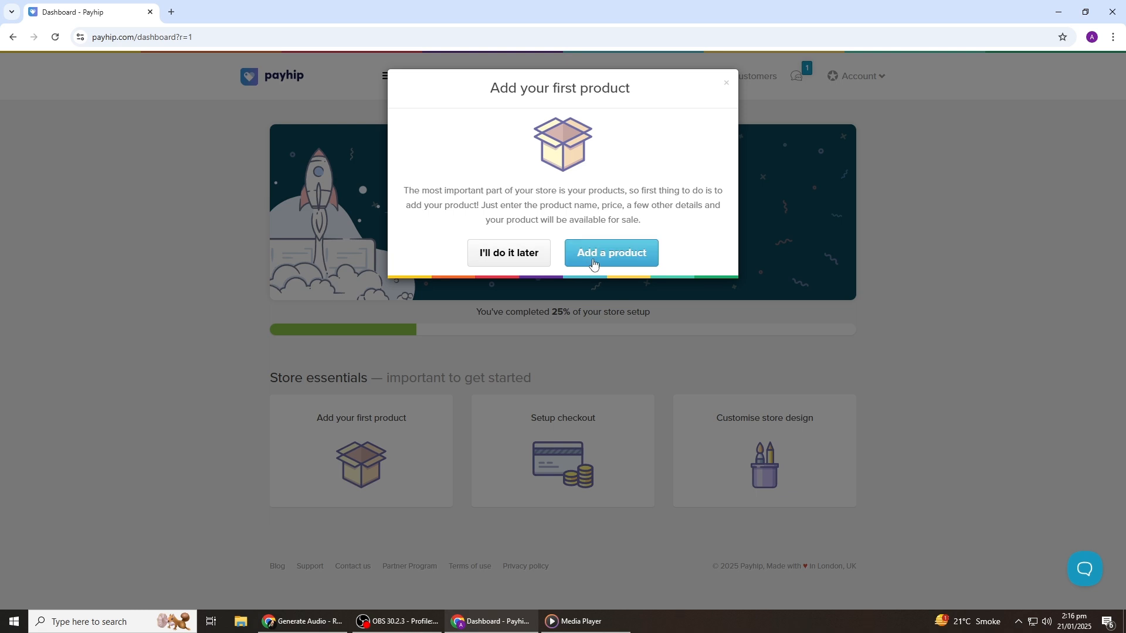
click(598, 255)
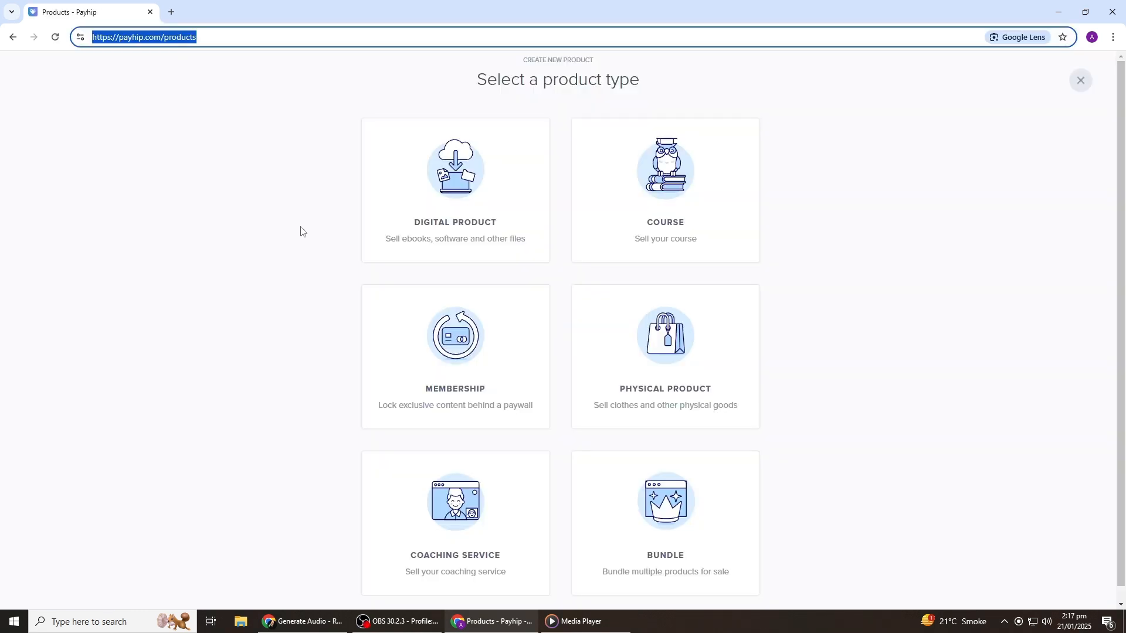
click(300, 231)
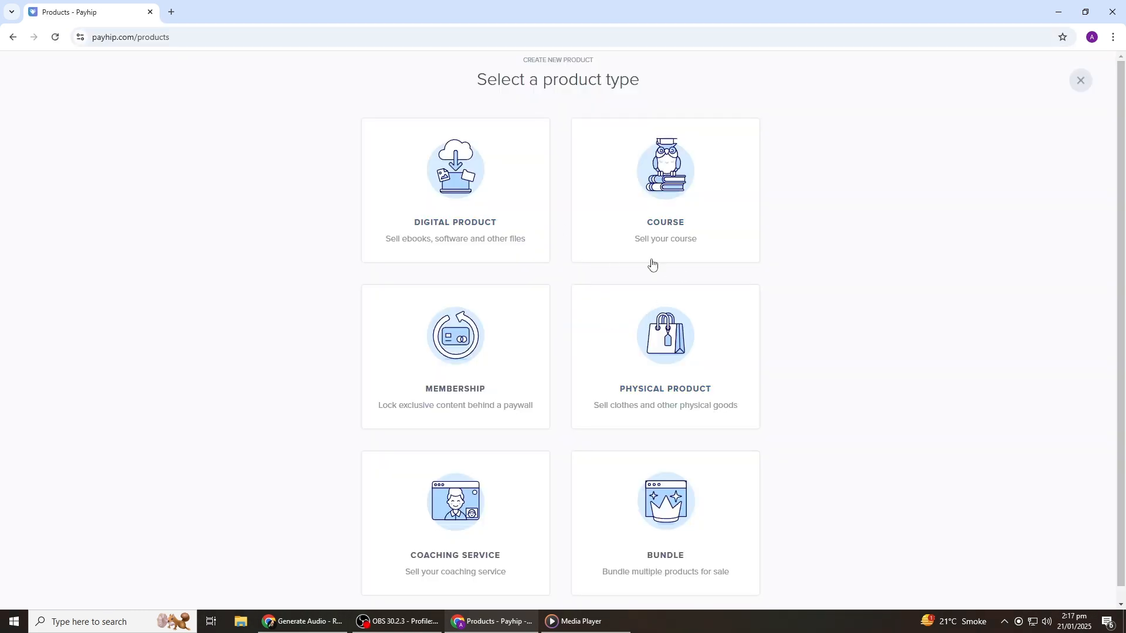
scroll(562, 311, down, 1)
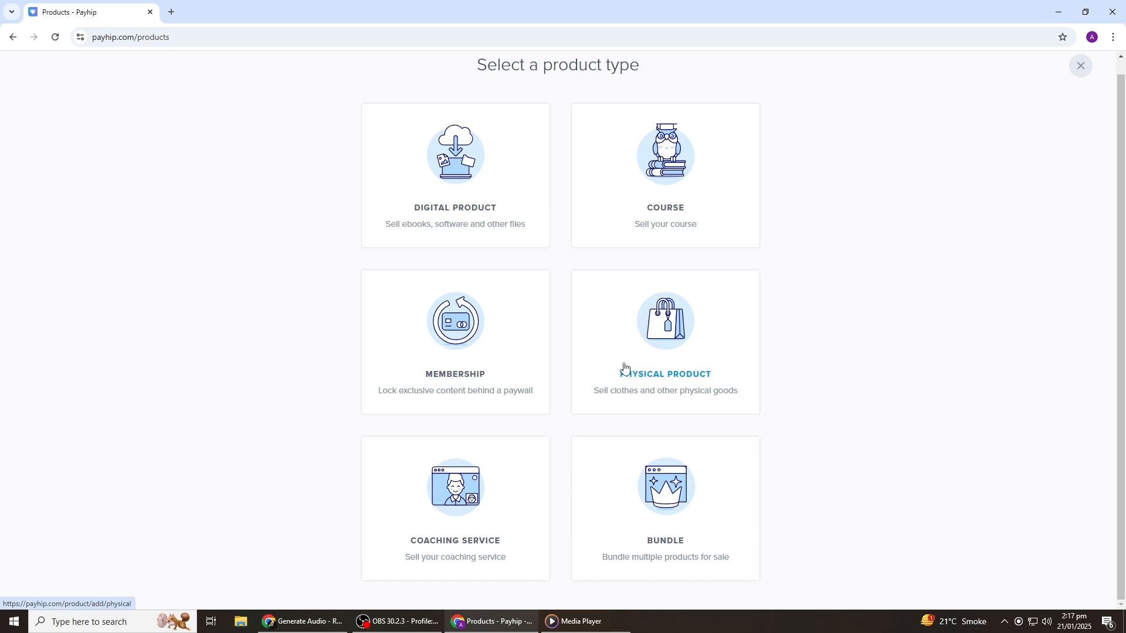
scroll(551, 358, up, 1)
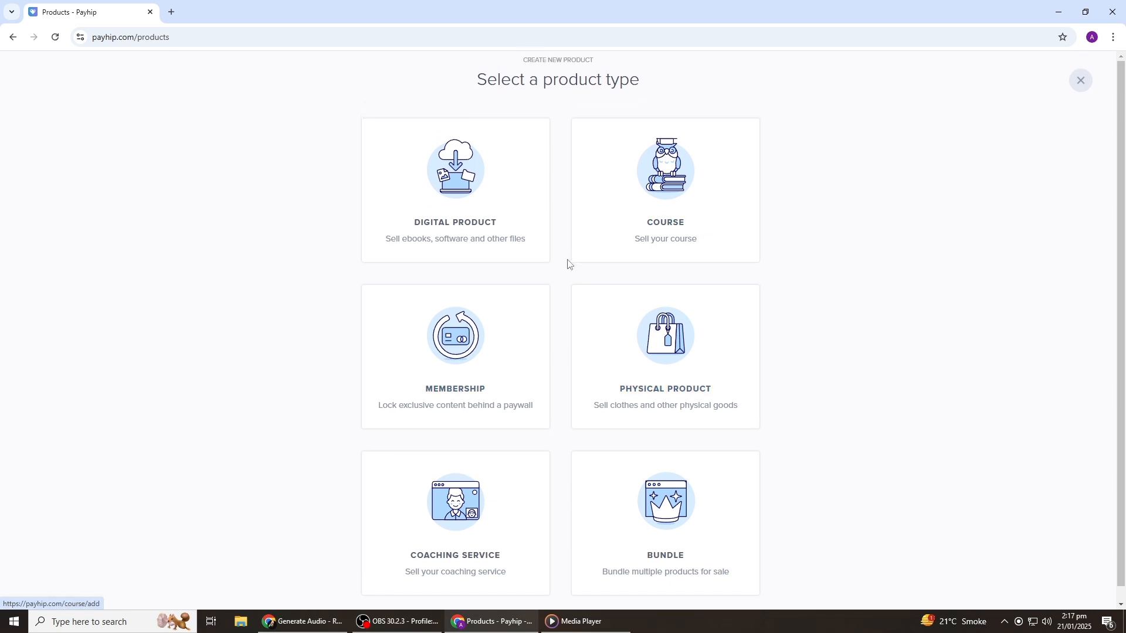
Step: Create a digital product and upload Example product.zip from Downloads as its file
click(460, 228)
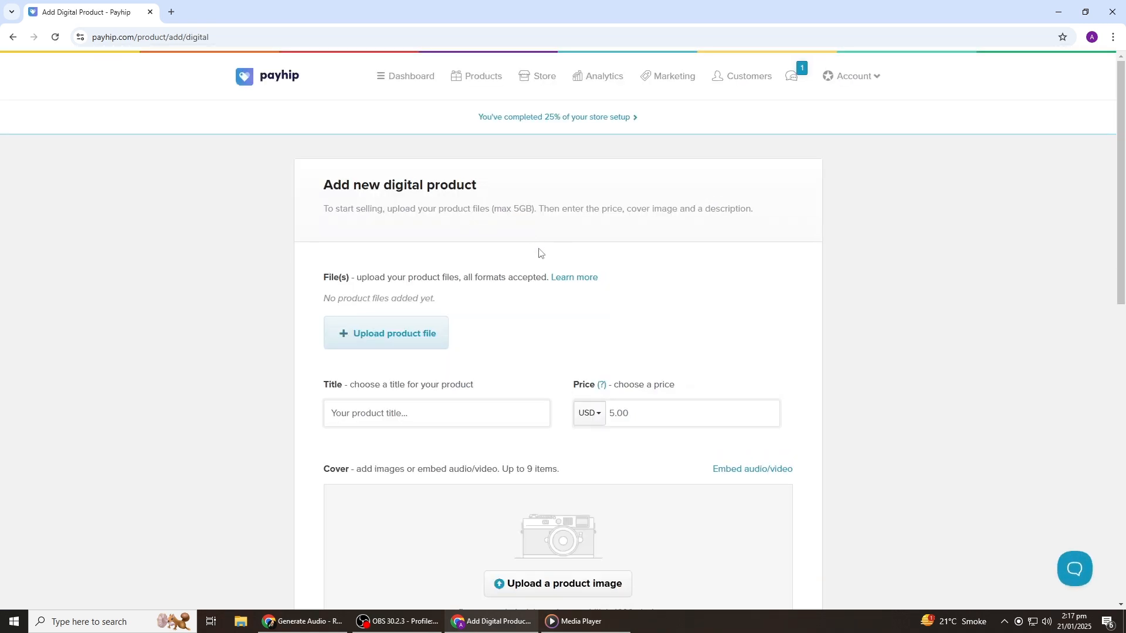
scroll(505, 251, down, 3)
scroll(505, 254, up, 2)
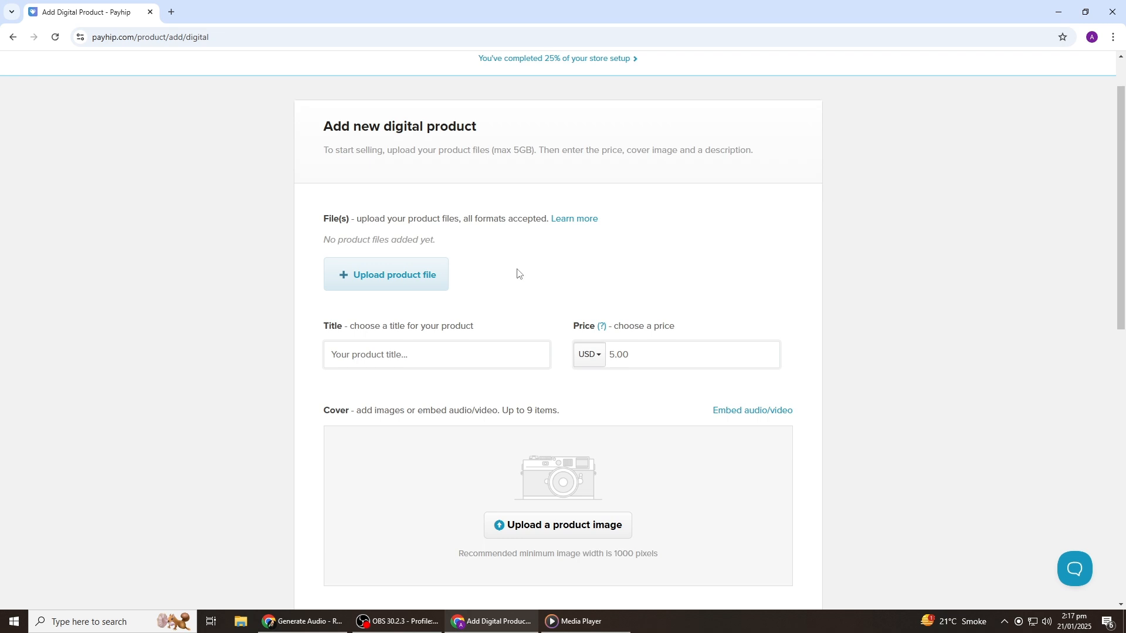
click(398, 277)
click(153, 172)
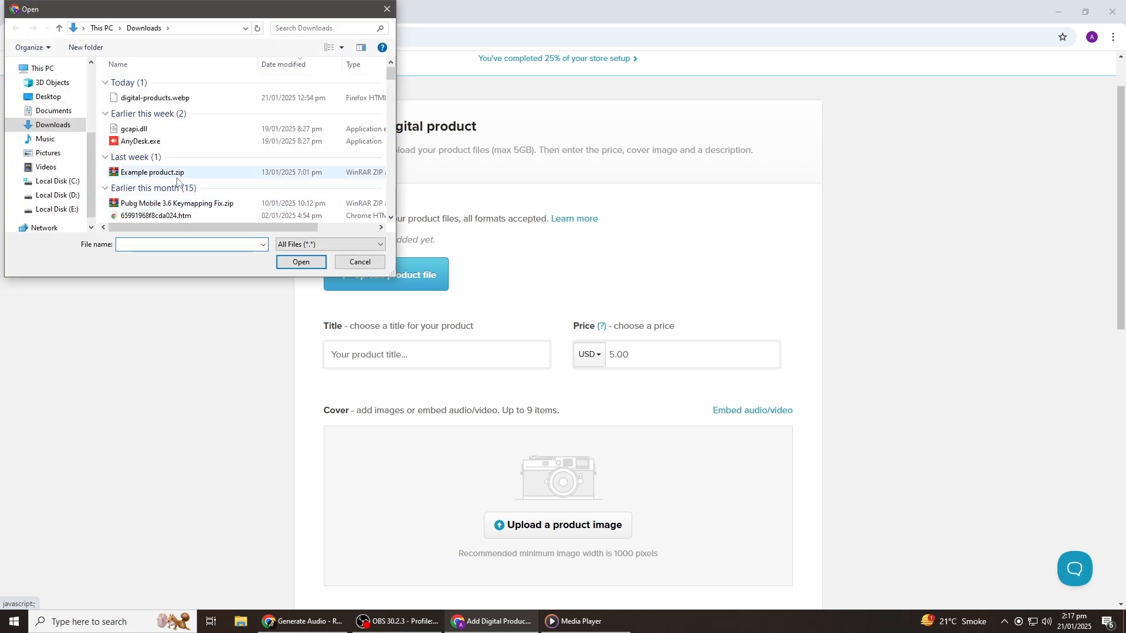
click(301, 261)
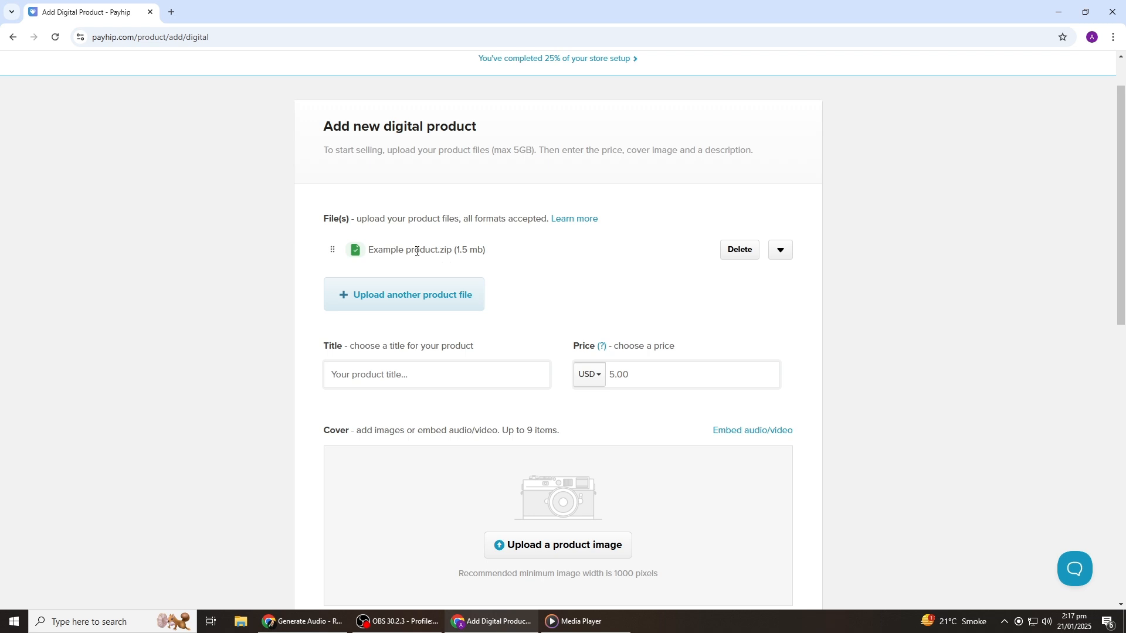
scroll(417, 251, down, 3)
Step: Title the product 'Test product' and change its price from 5.00 to 2.00 USD
click(417, 201)
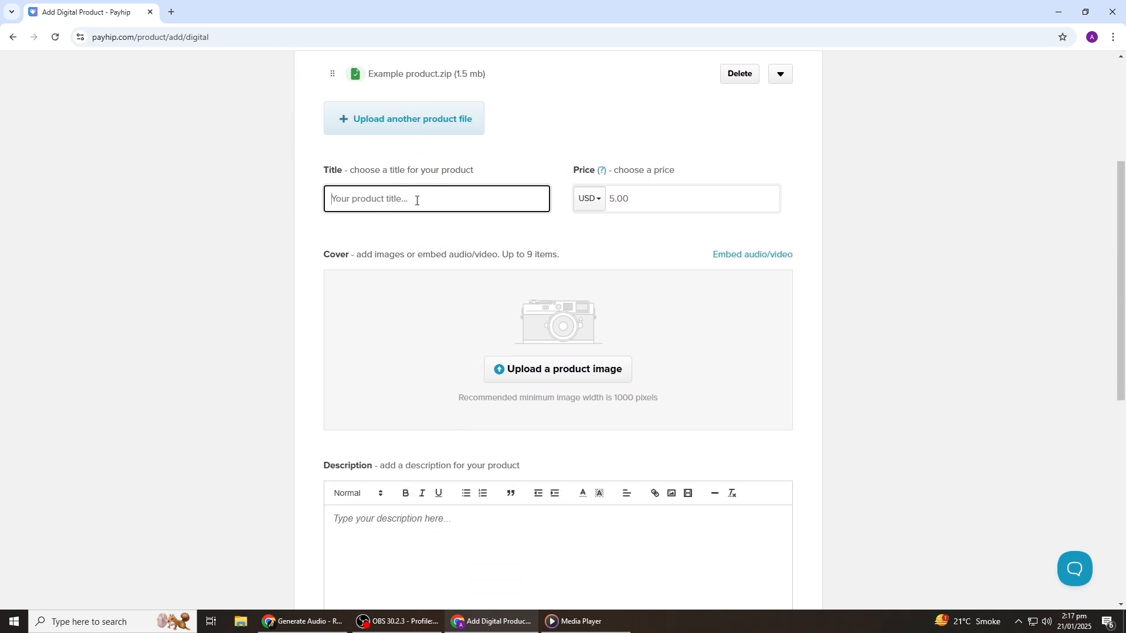
text(Ts)
click(657, 199)
drag(653, 199, 598, 200)
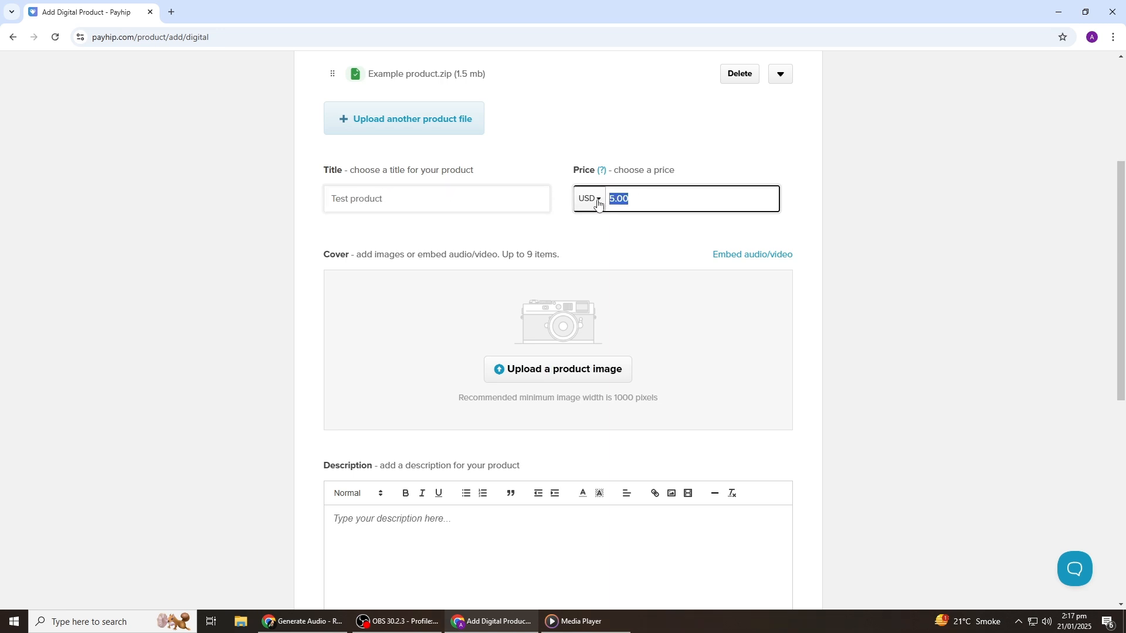
text(2.00)
scroll(631, 277, down, 2)
click(573, 207)
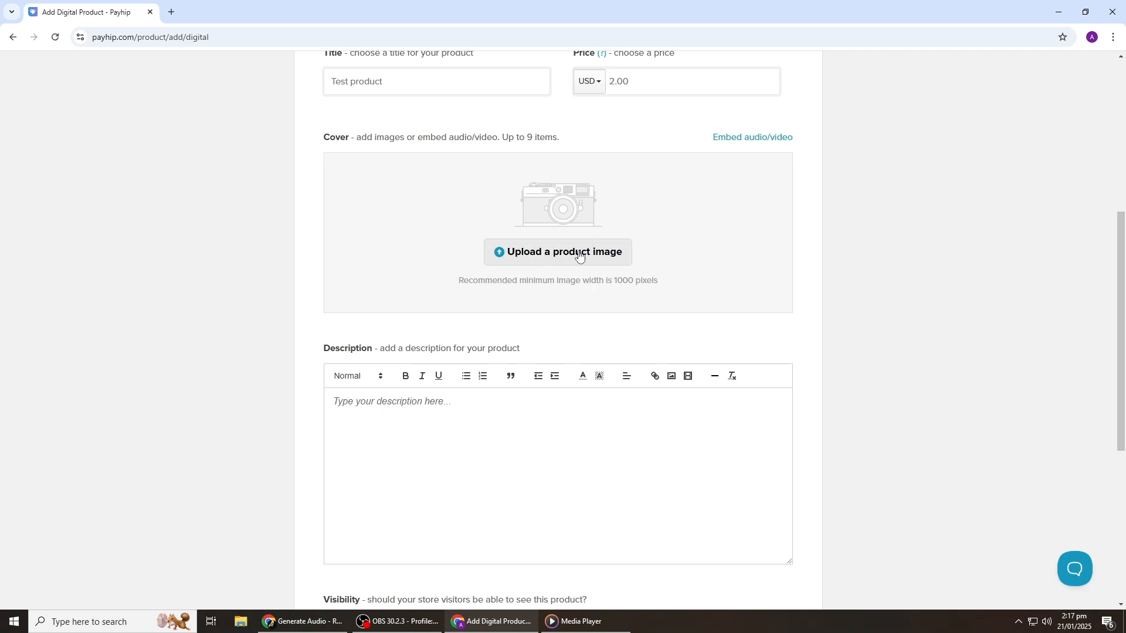
scroll(509, 259, down, 4)
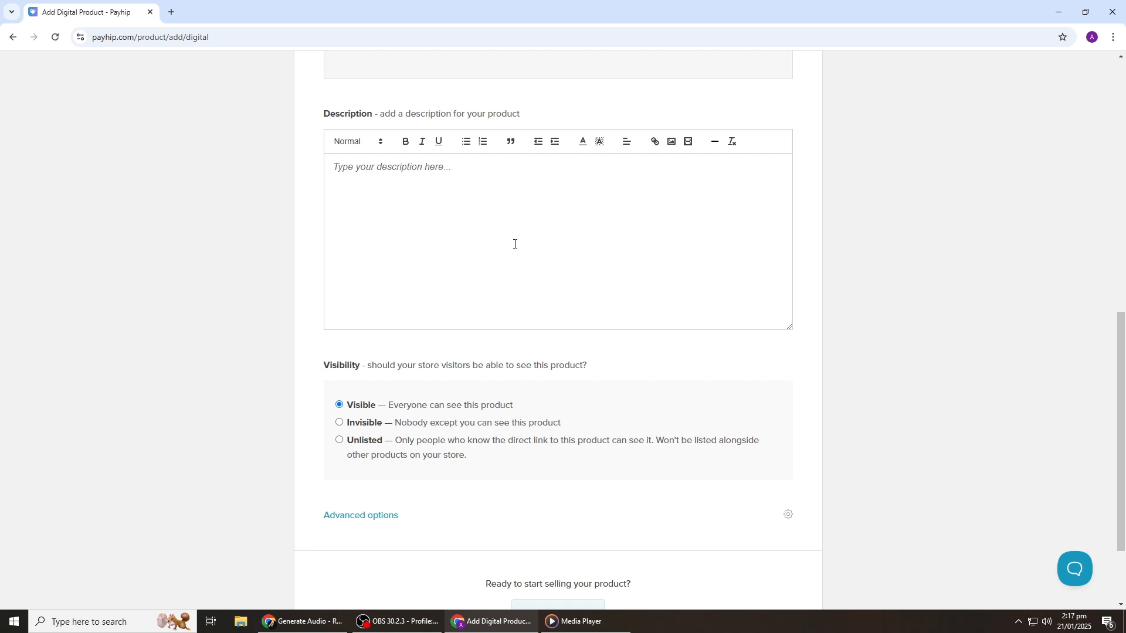
Step: Write a short description for Test product in the Description editor
click(515, 218)
text(Description about the product)
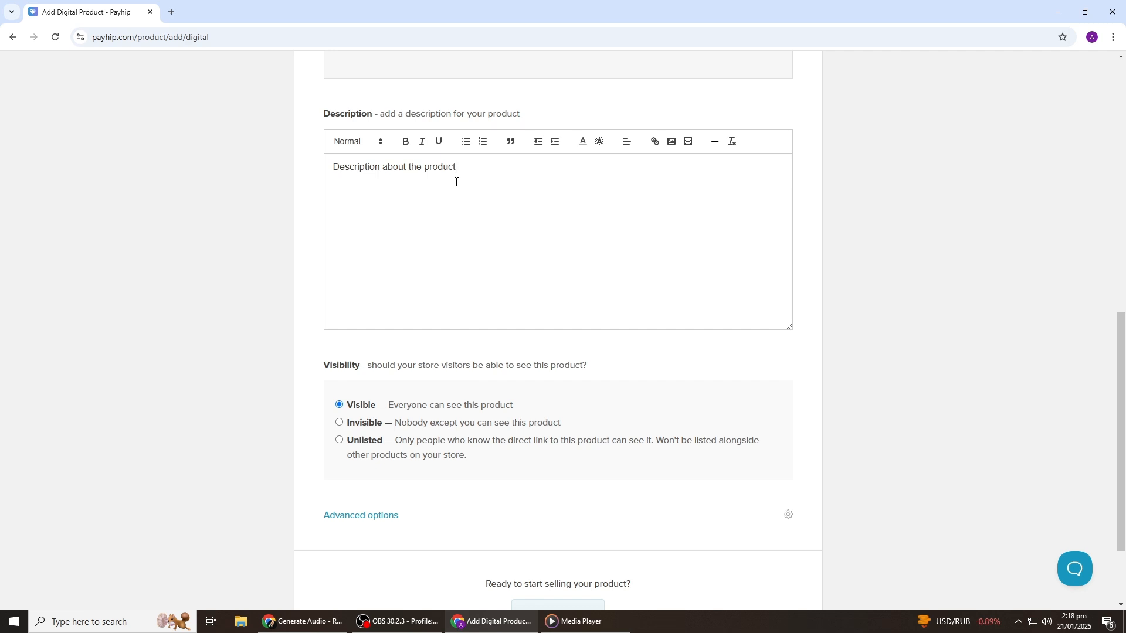
scroll(456, 182, down, 2)
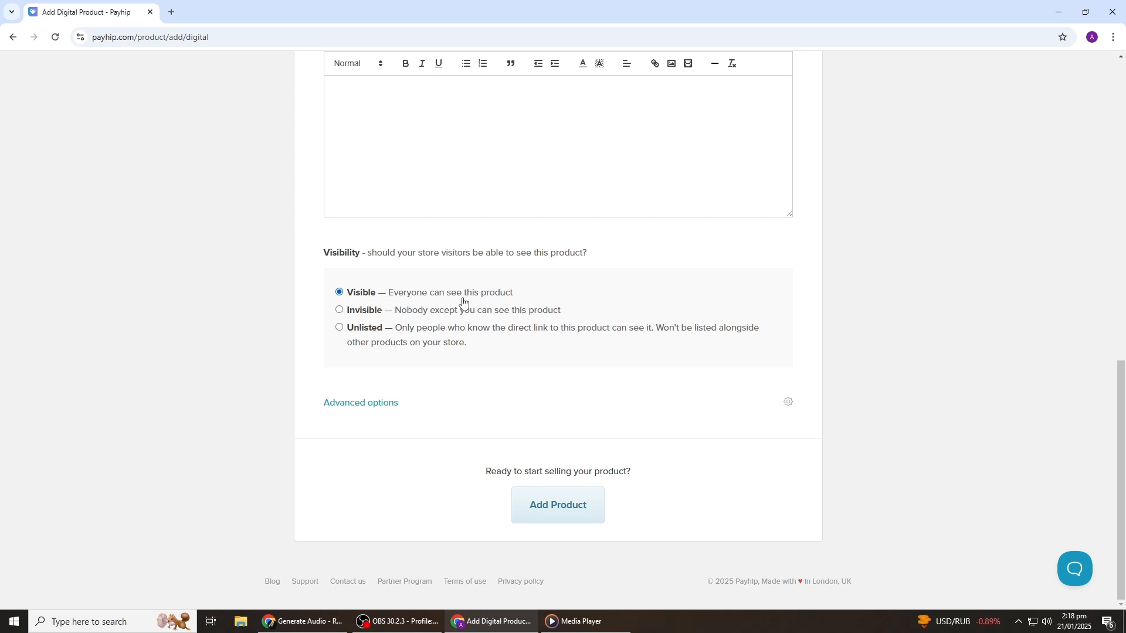
Step: Expand Advanced options and add Test product to the store
click(387, 402)
scroll(485, 359, down, 3)
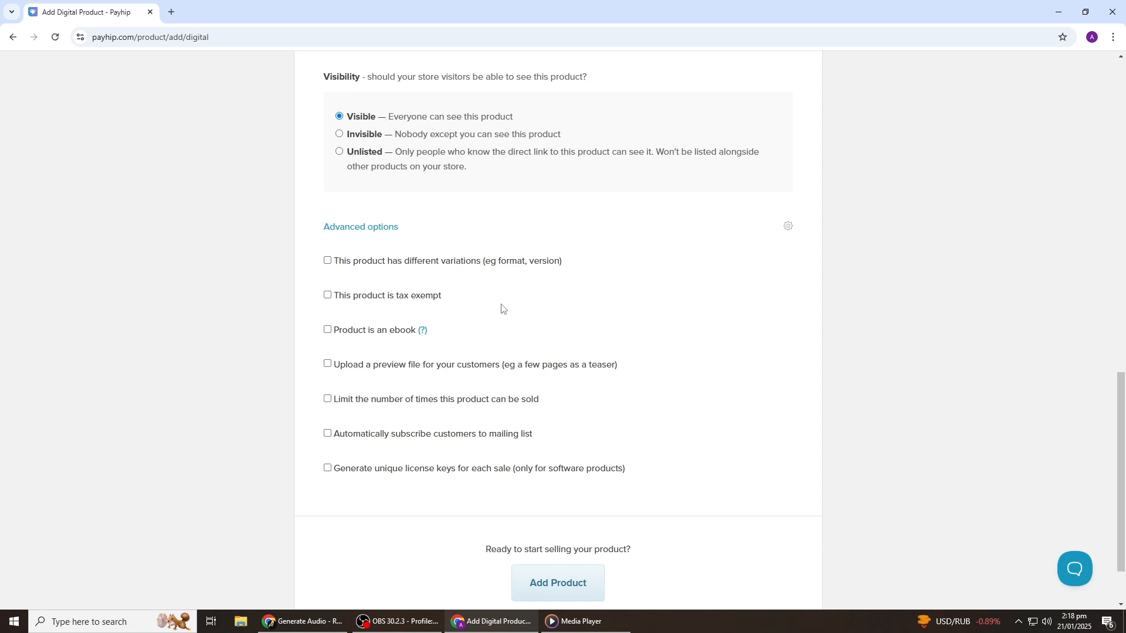
scroll(430, 354, down, 2)
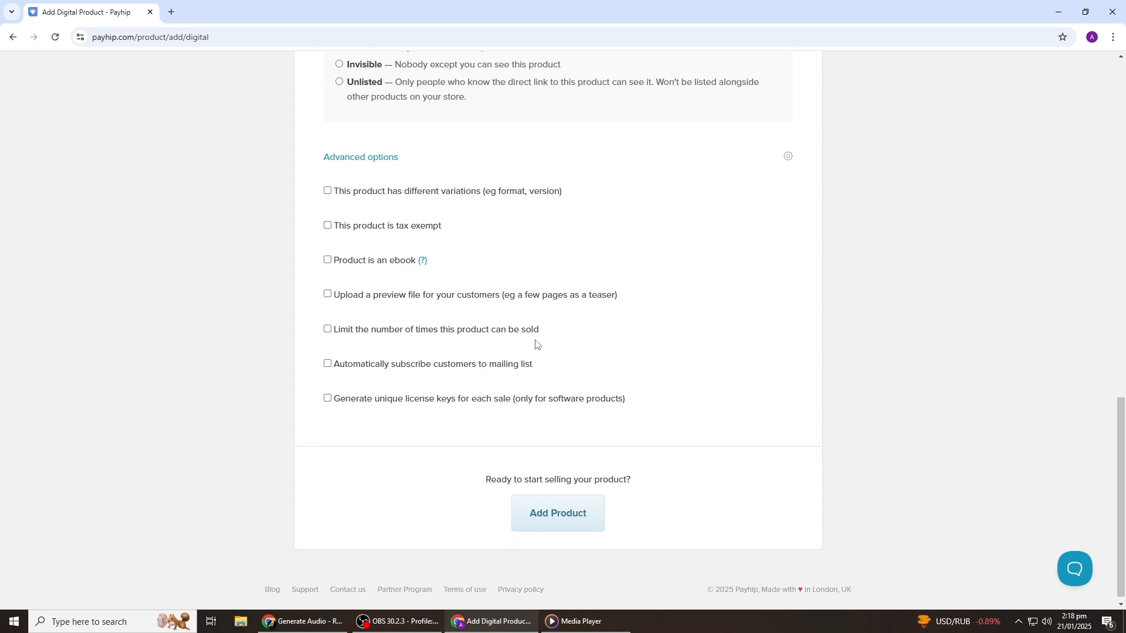
click(578, 516)
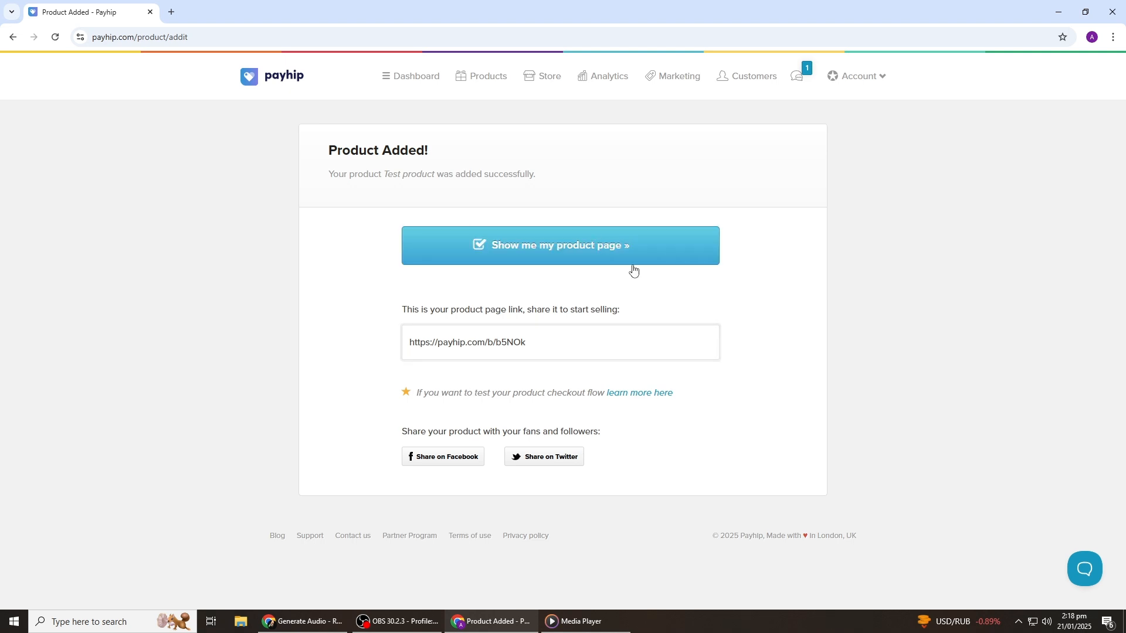
Step: Launch the store builder, view the Header's Store Logo settings, then return to the section list
click(551, 79)
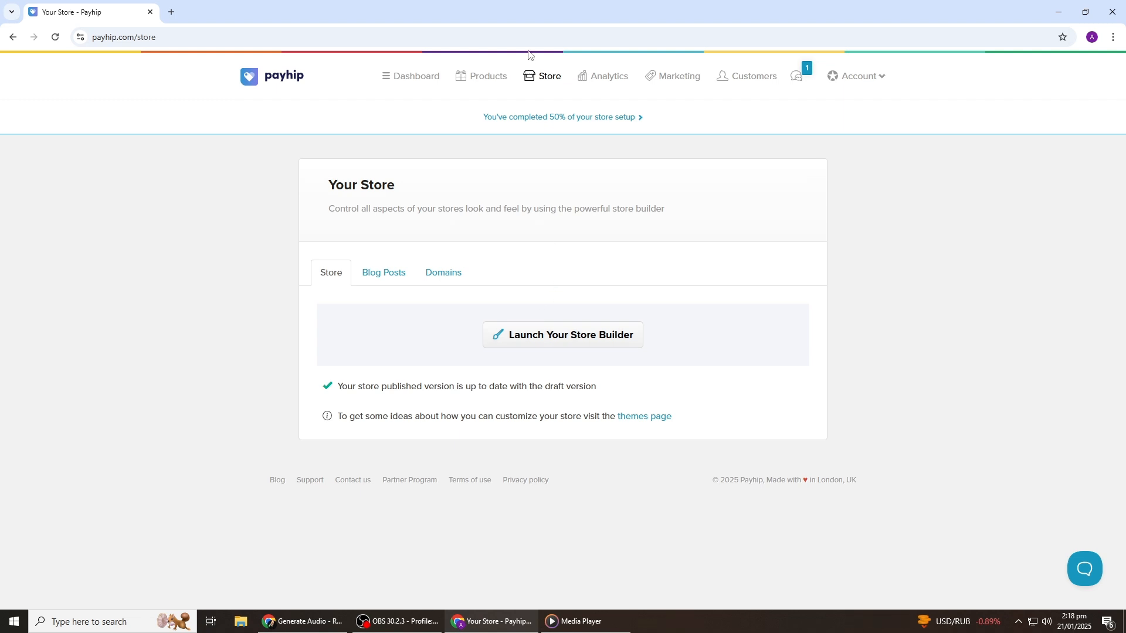
click(566, 338)
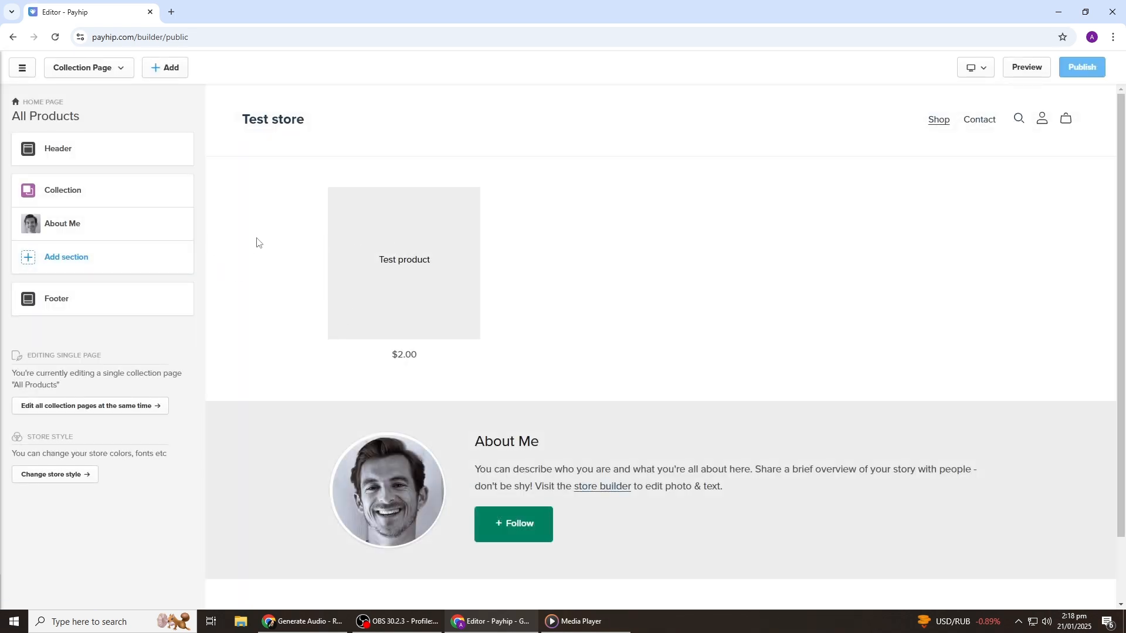
click(68, 156)
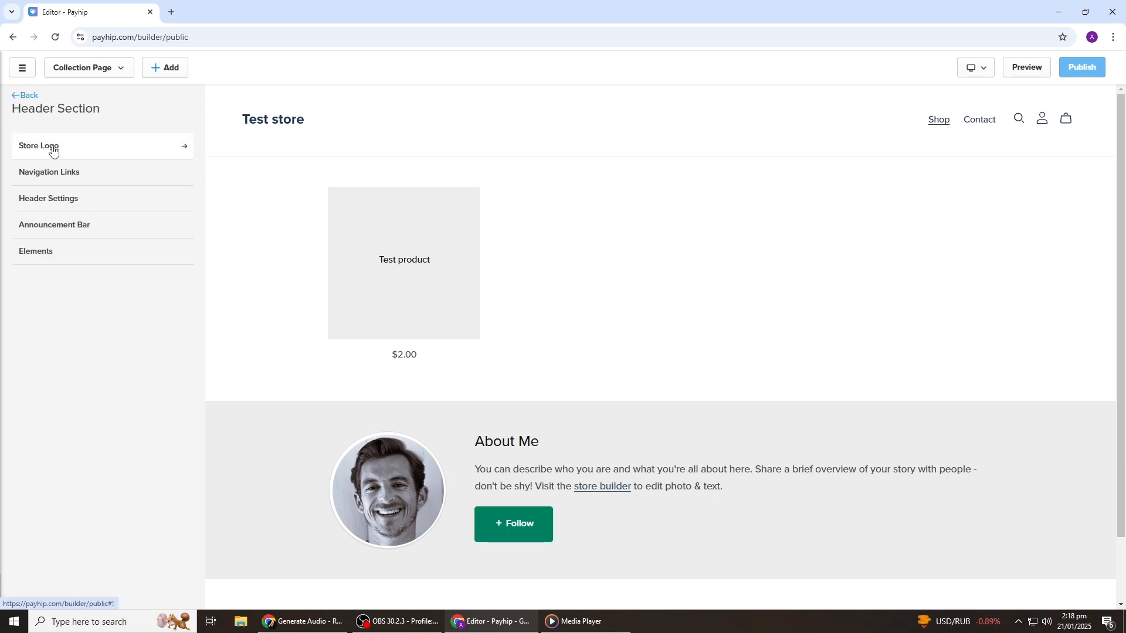
click(52, 150)
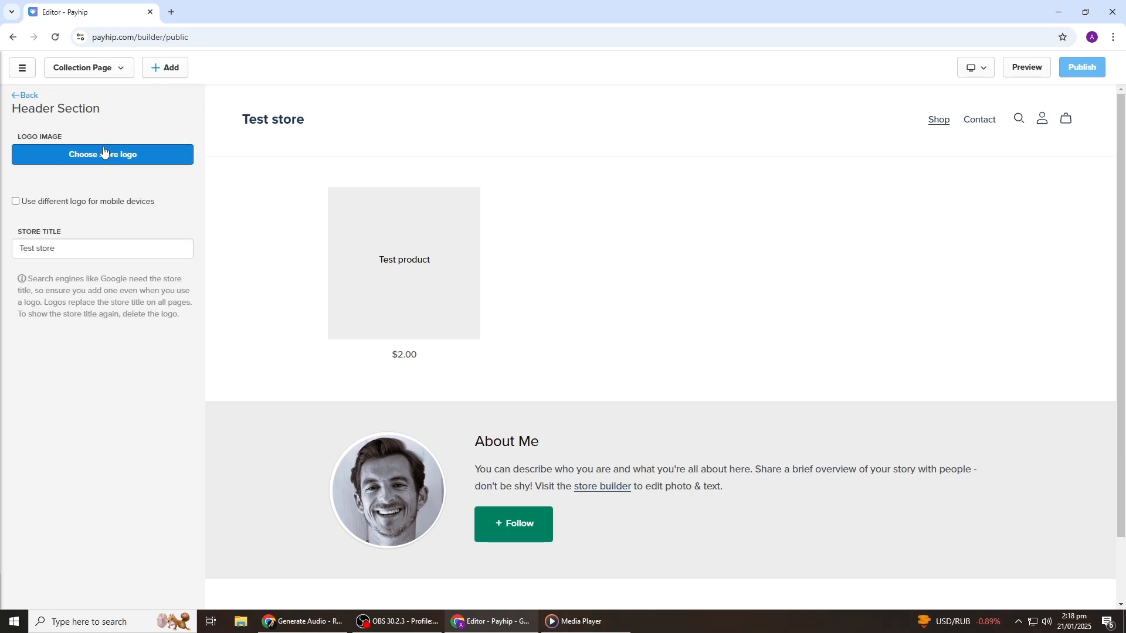
click(28, 98)
click(26, 97)
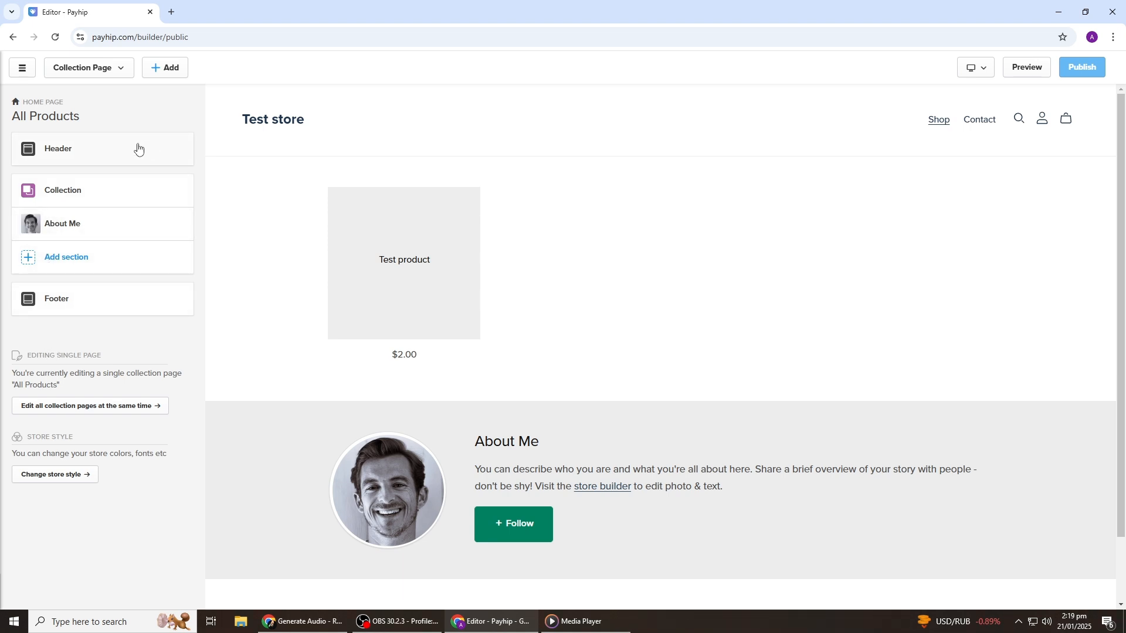
scroll(786, 201, down, 2)
scroll(811, 206, up, 2)
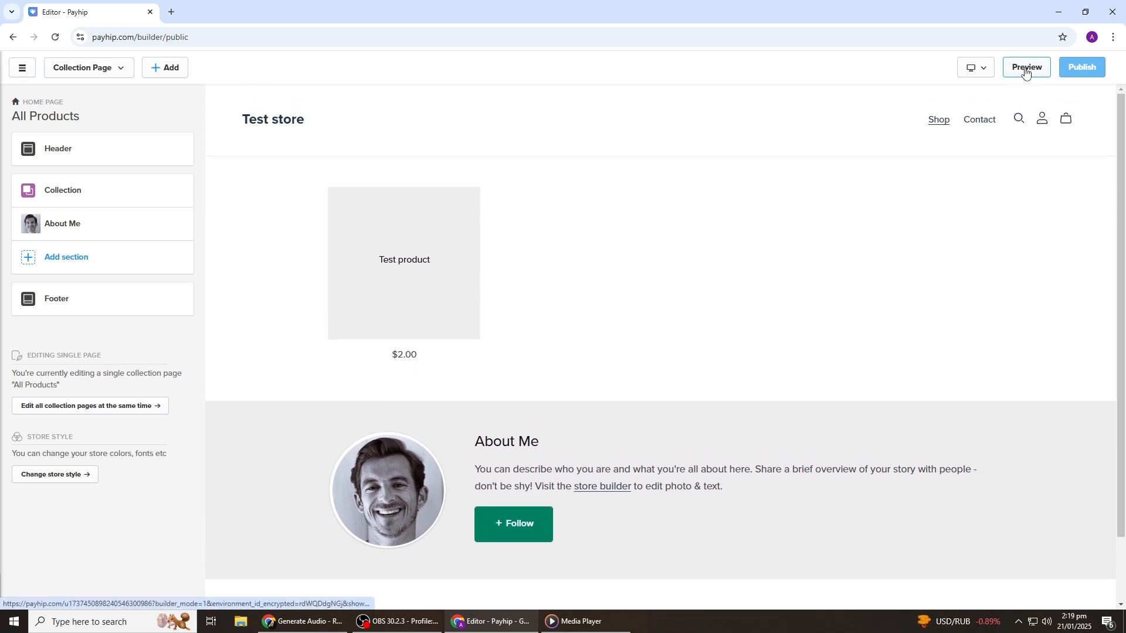
Step: Preview the draft Test store in a new tab, then switch back to the Editor tab
click(1025, 68)
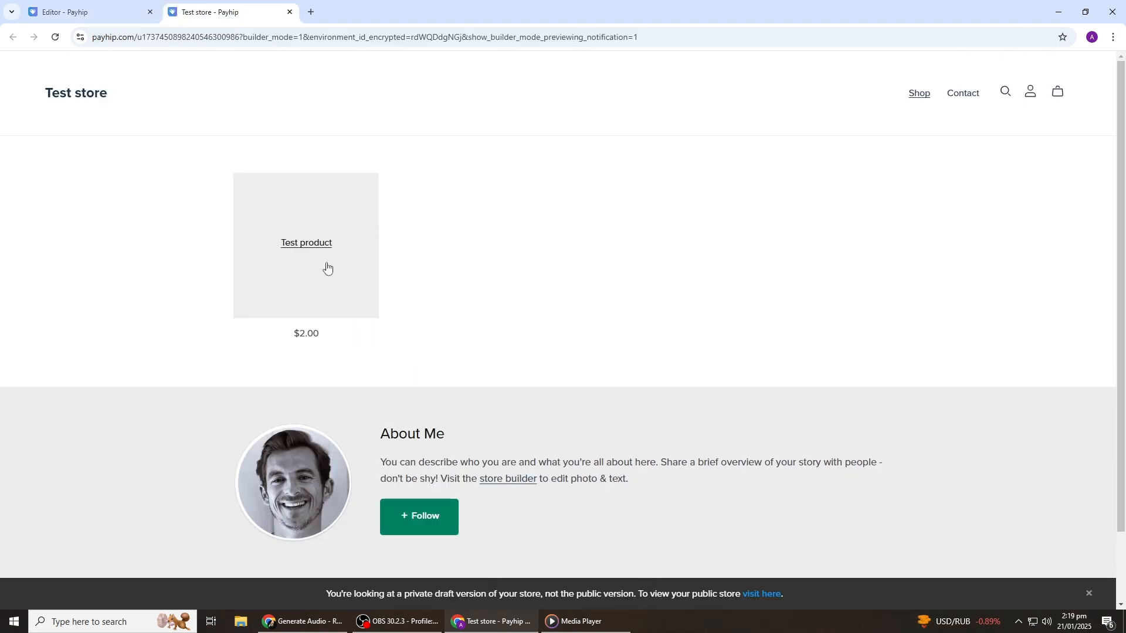
scroll(560, 414, down, 2)
scroll(574, 417, up, 1)
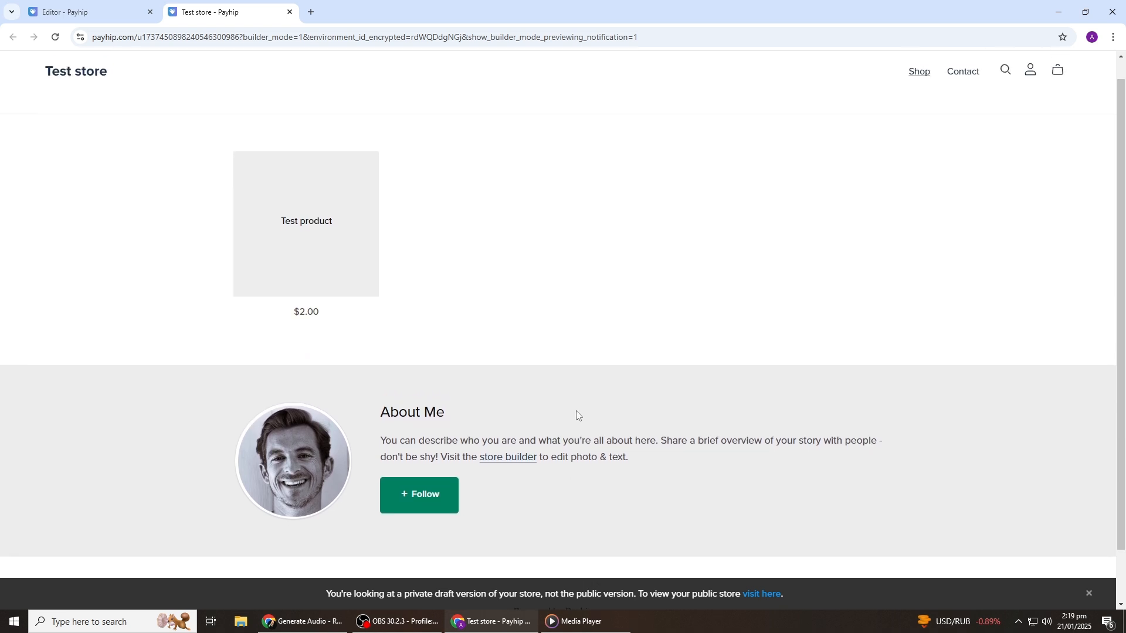
click(120, 11)
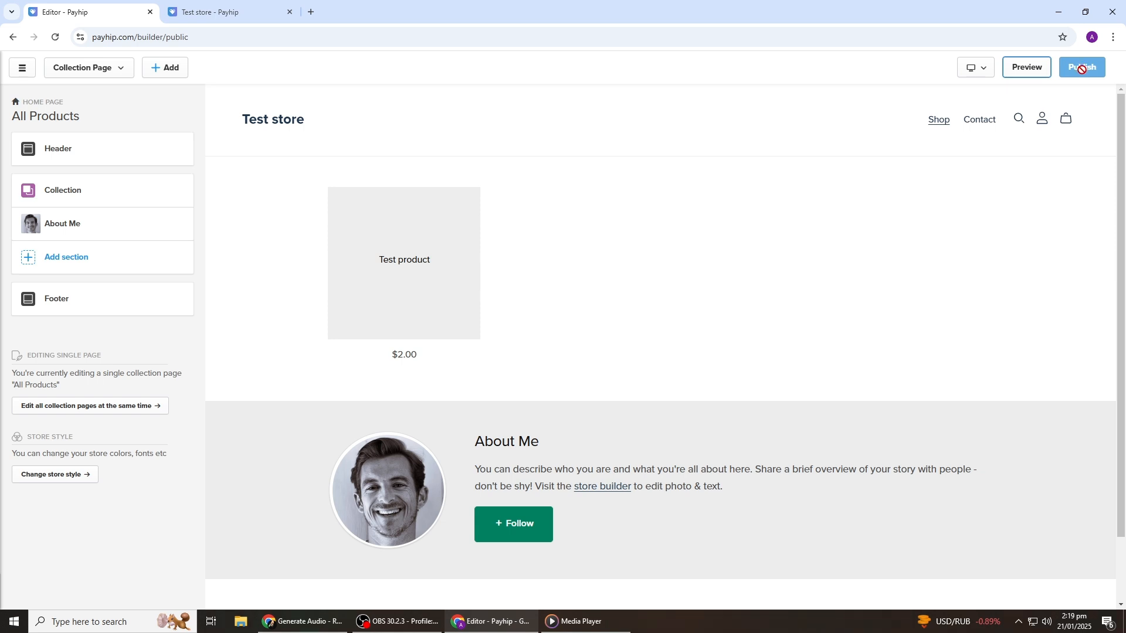
scroll(343, 358, down, 1)
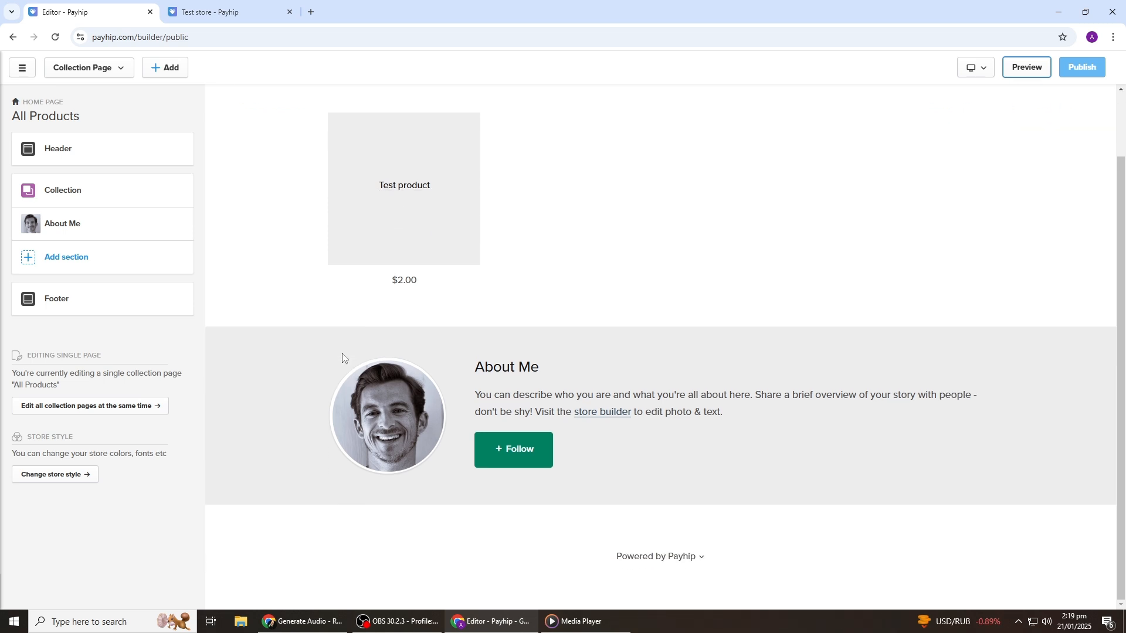
scroll(346, 352, up, 1)
click(230, 9)
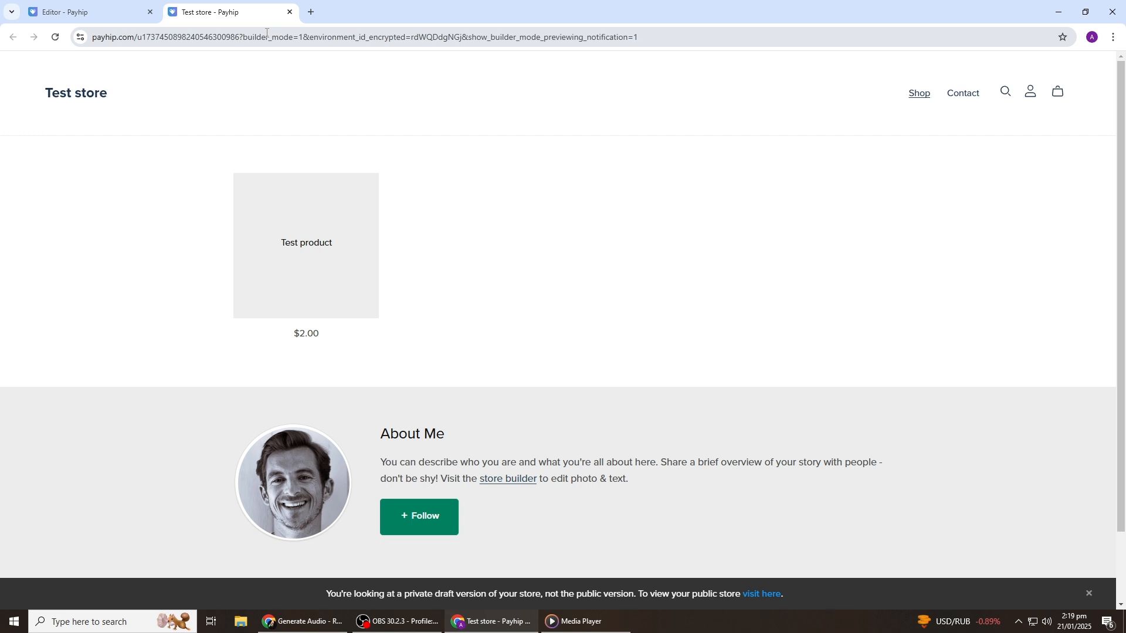
click(87, 11)
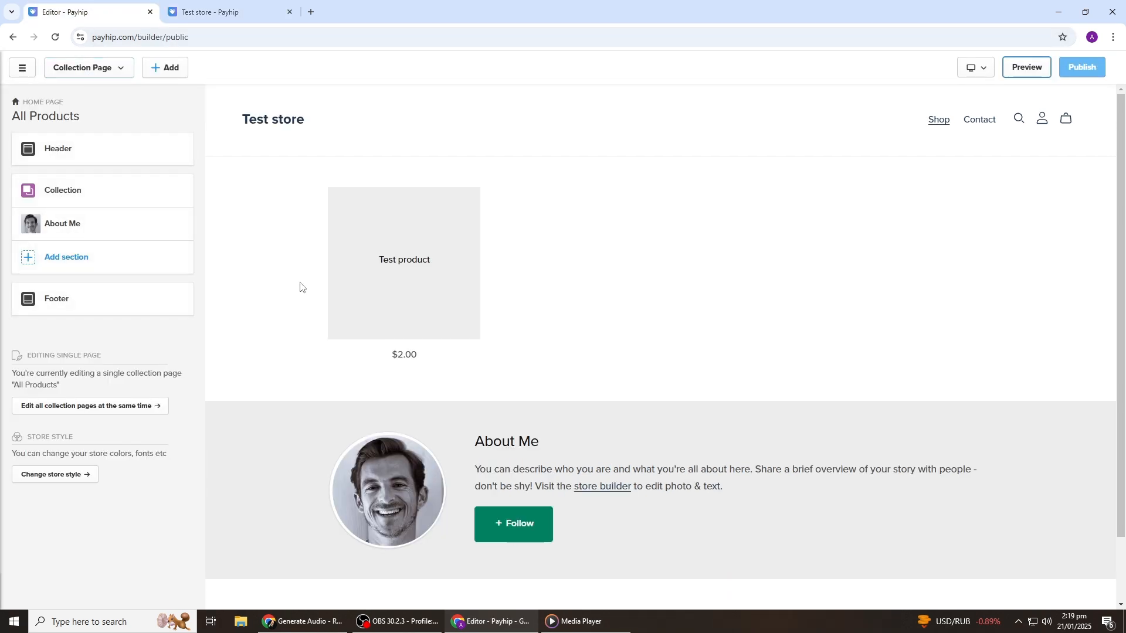
scroll(680, 258, down, 2)
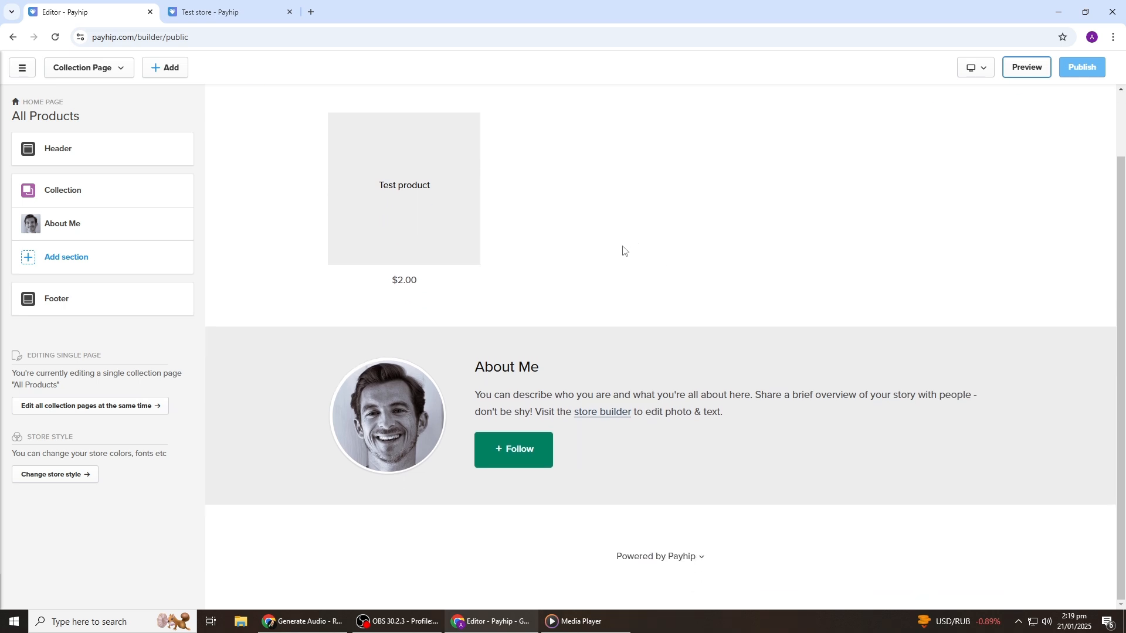
scroll(623, 250, up, 2)
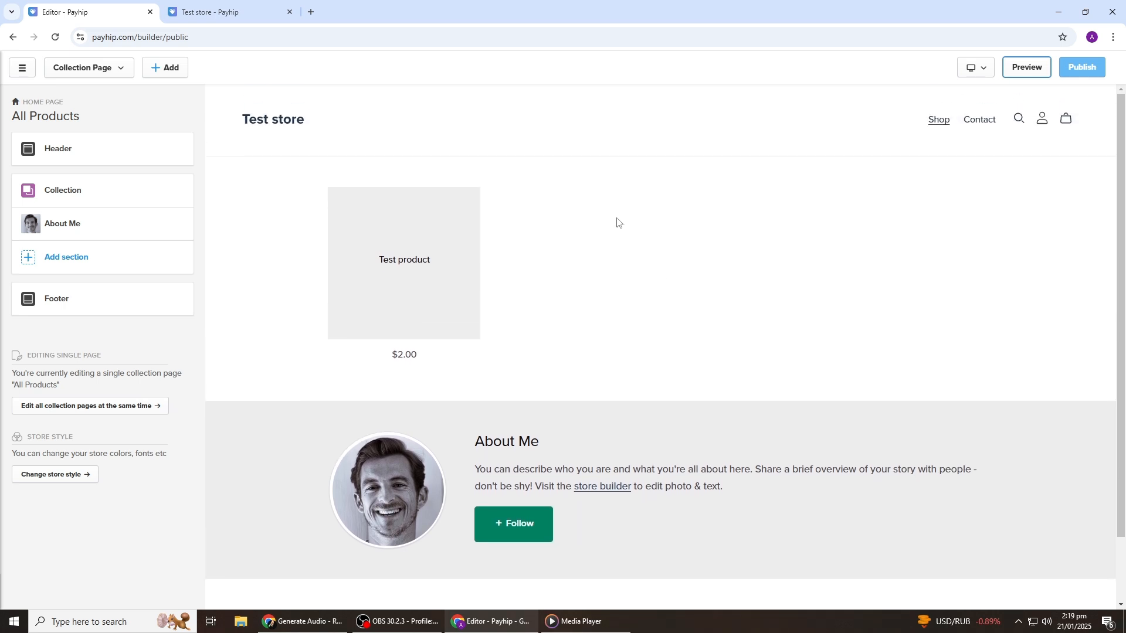